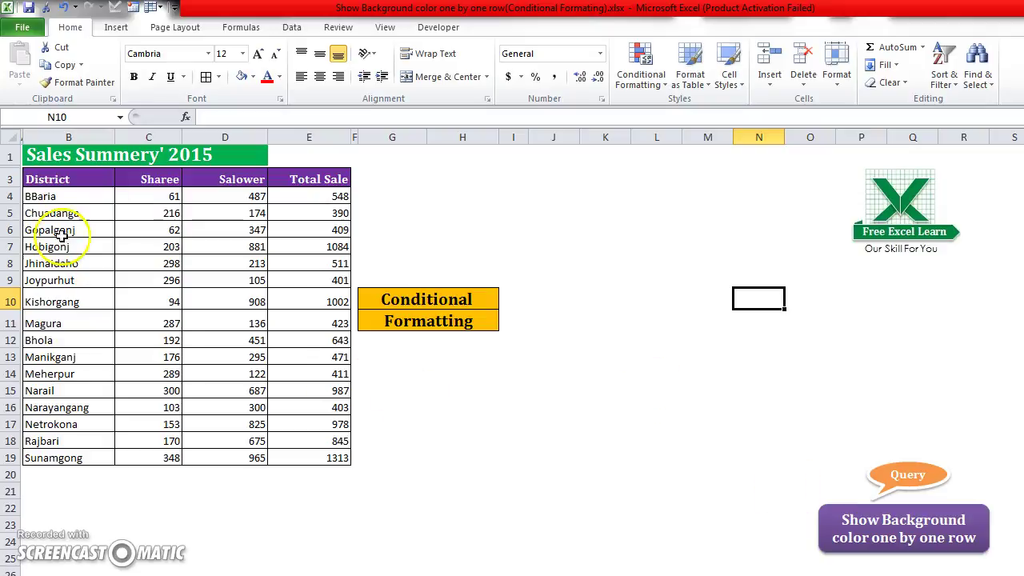
Select the whole Sales Summery' 2015 table from B1 down to E19
drag(36, 152, 304, 456)
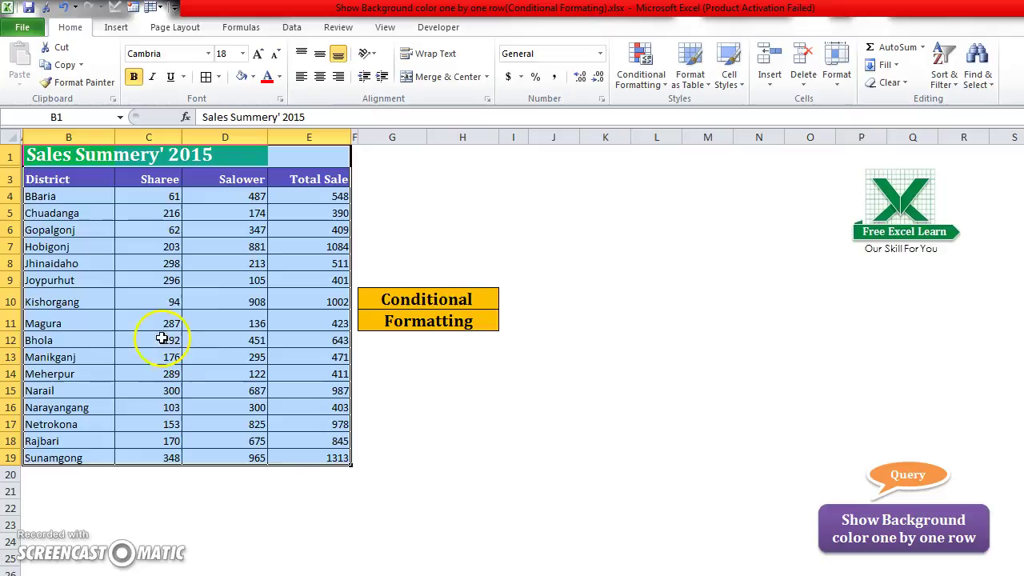
click(44, 211)
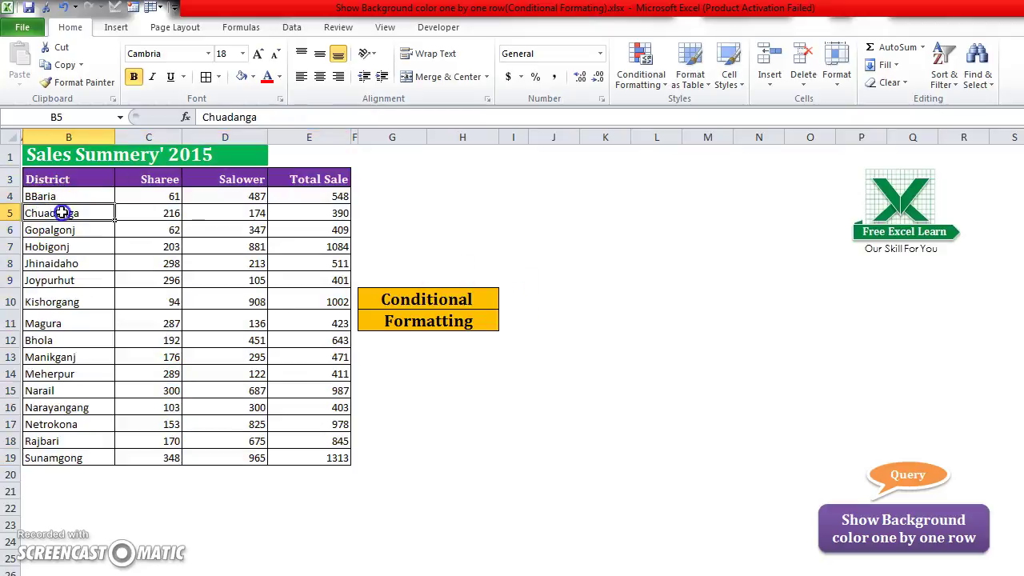
drag(62, 212, 305, 213)
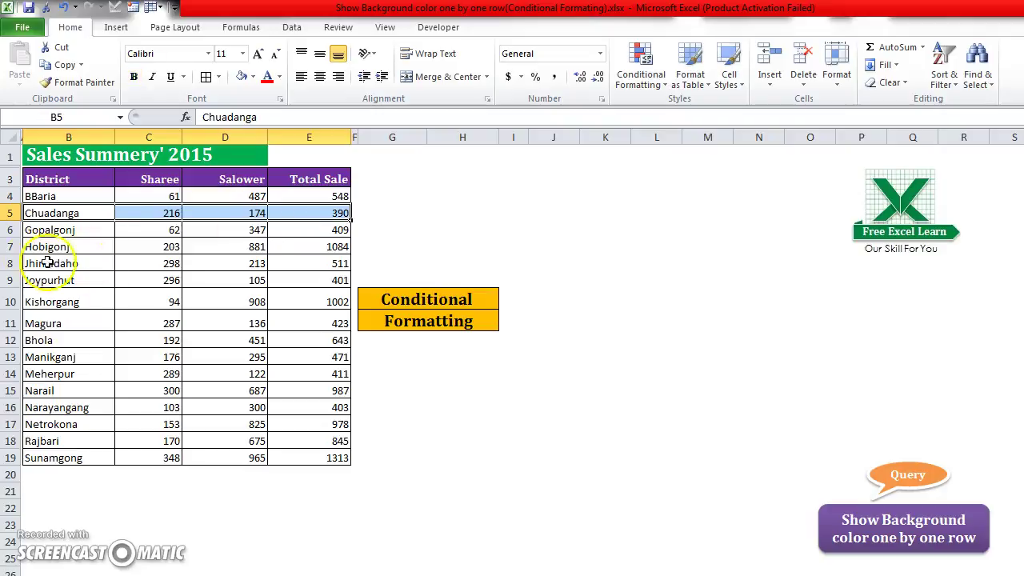
drag(48, 246, 300, 245)
drag(64, 280, 294, 283)
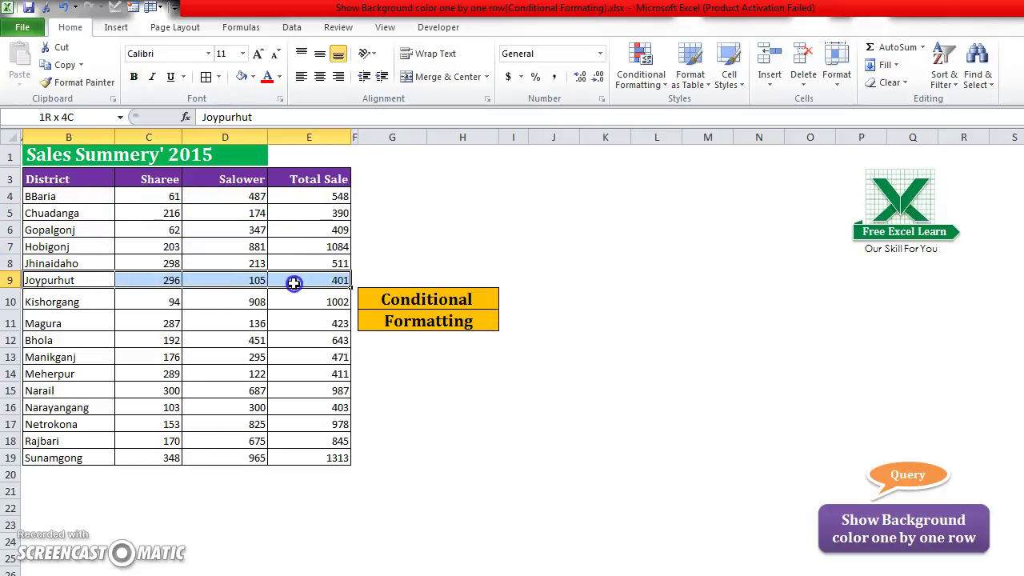
drag(56, 324, 296, 323)
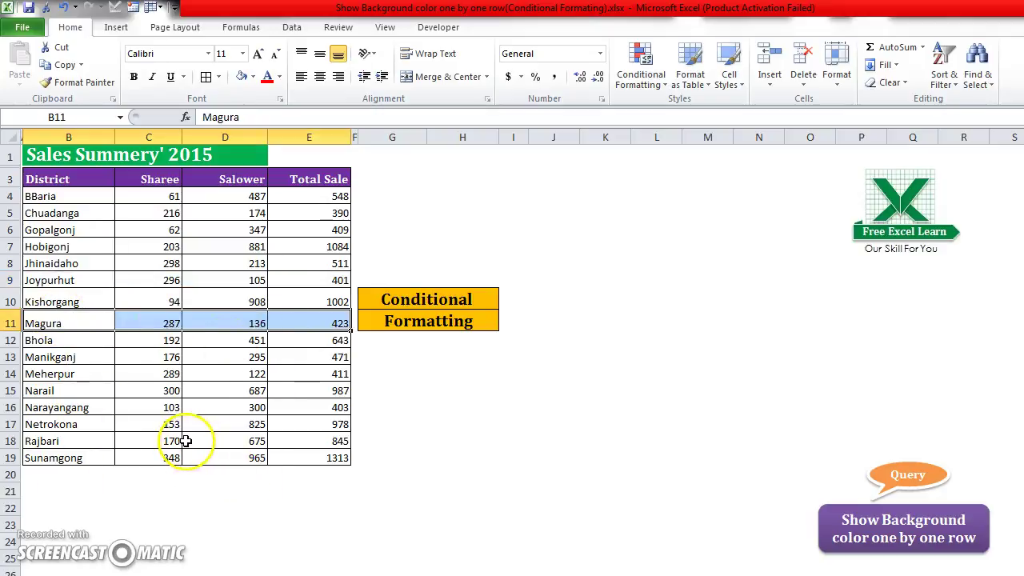
click(200, 269)
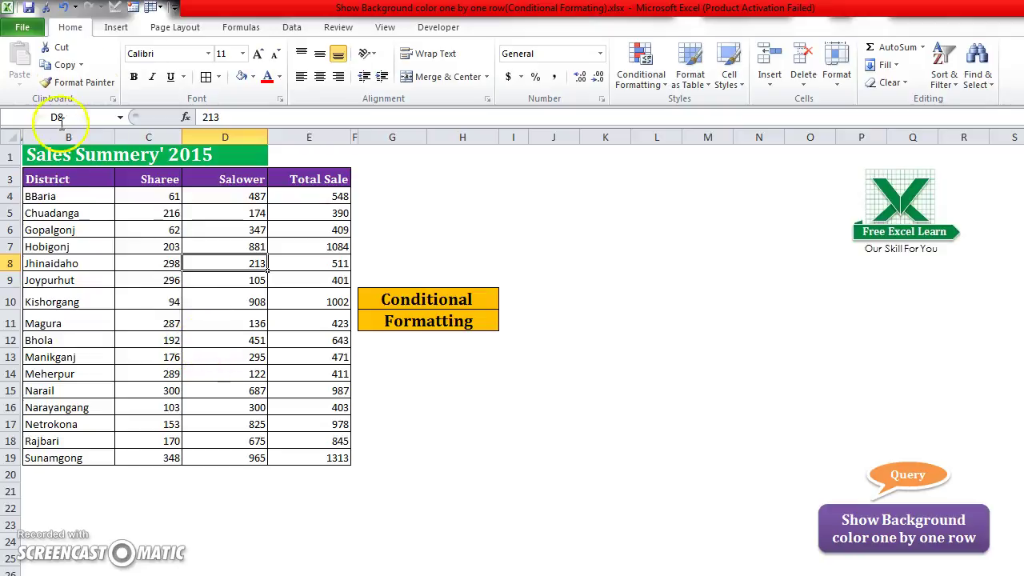
Begin a new conditional formatting rule using the formula-based rule type
click(662, 86)
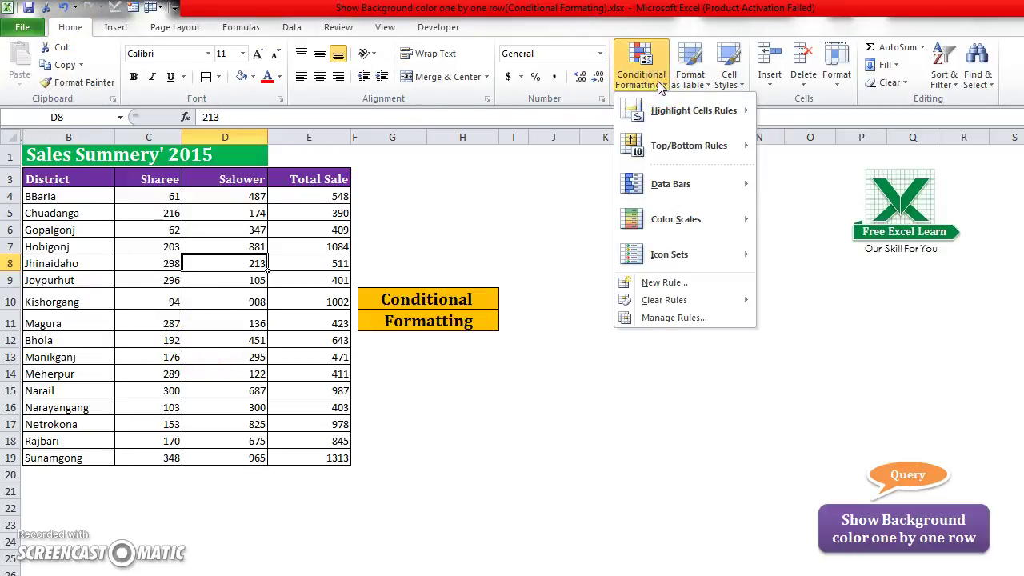
click(663, 282)
mouse_move(663, 229)
mouse_down()
mouse_move(354, 146)
mouse_move(366, 147)
mouse_up()
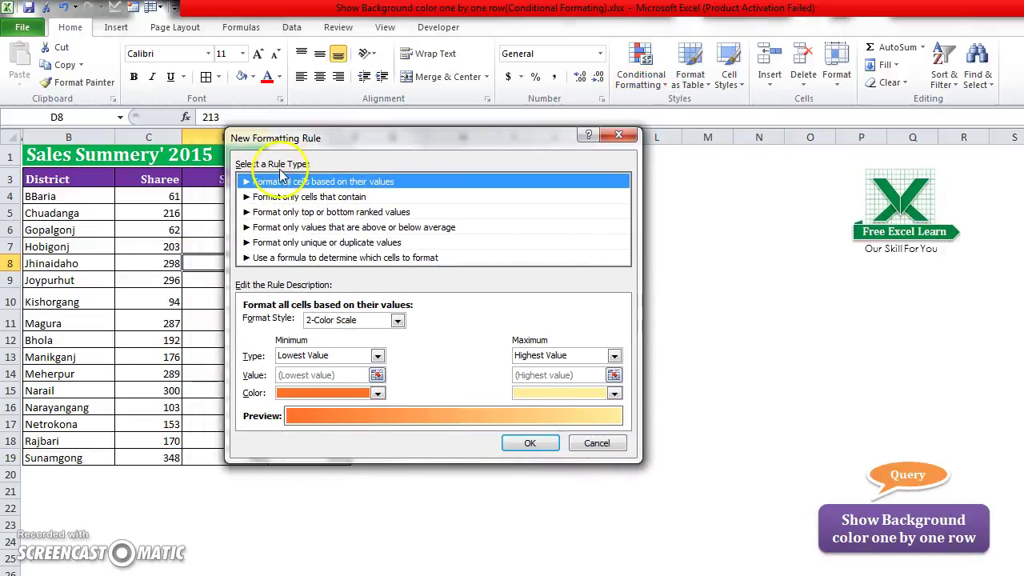
click(262, 258)
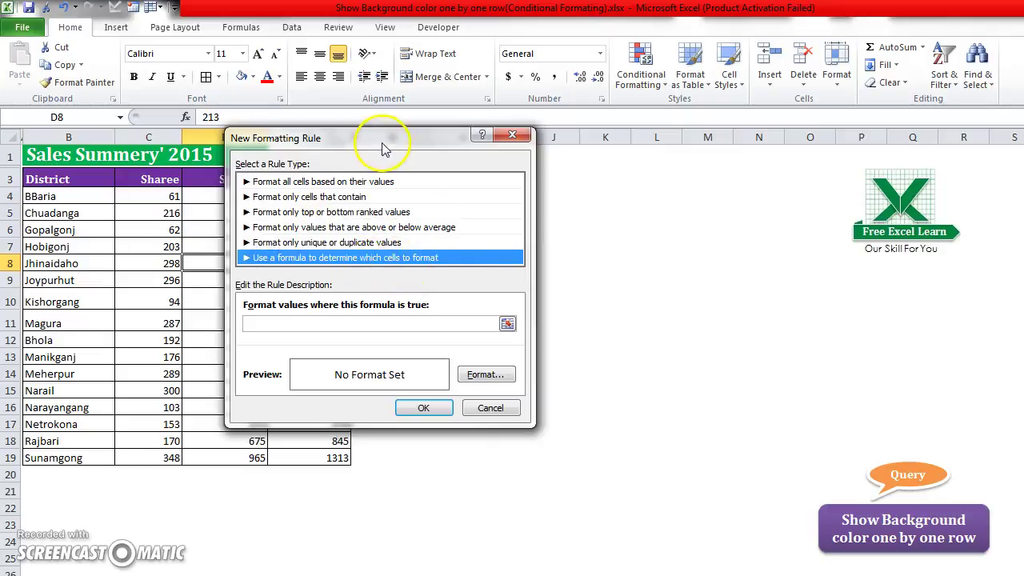
drag(377, 142, 610, 156)
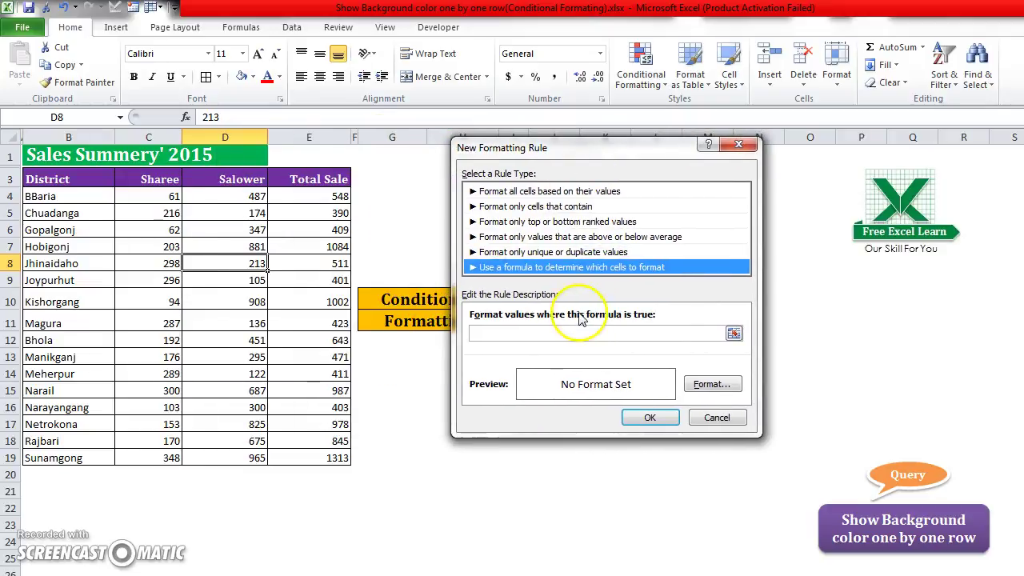
Cancel the unfinished rule and select the data rows B4:E19 instead
click(723, 420)
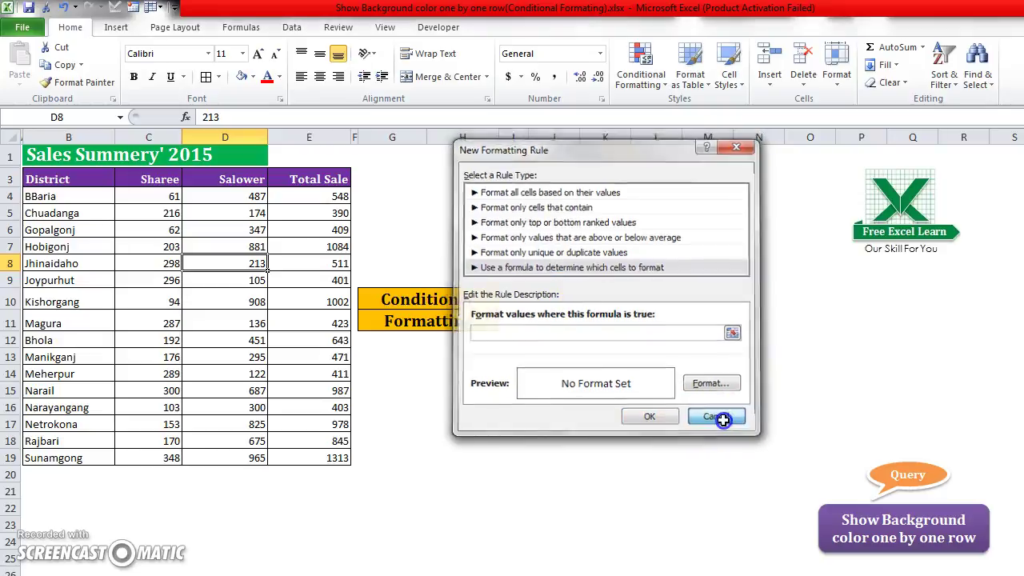
click(724, 422)
click(39, 194)
drag(38, 194, 303, 455)
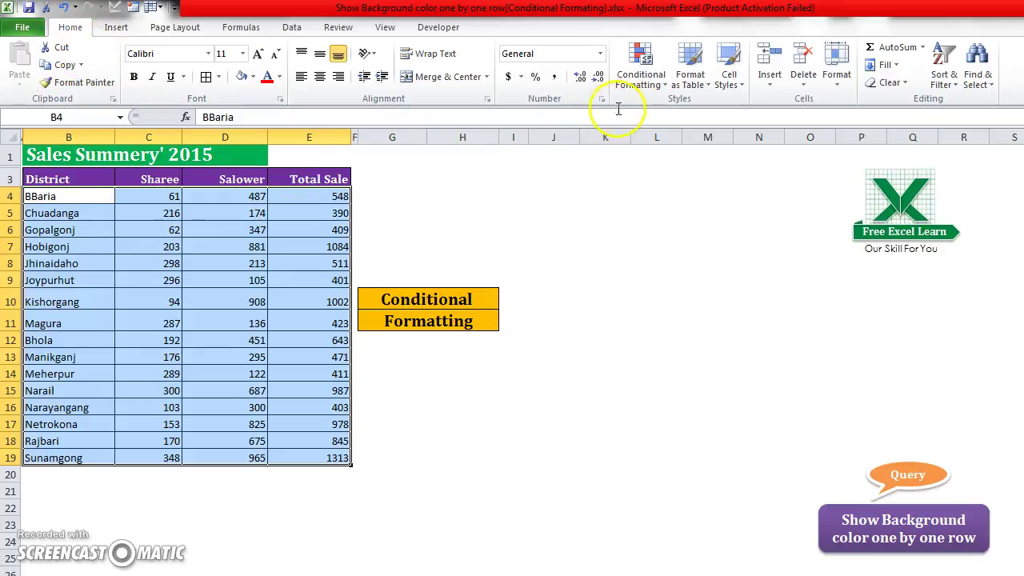
Create a new 'Use a formula to determine which cells to format' rule and begin its formula with =mod(
click(654, 87)
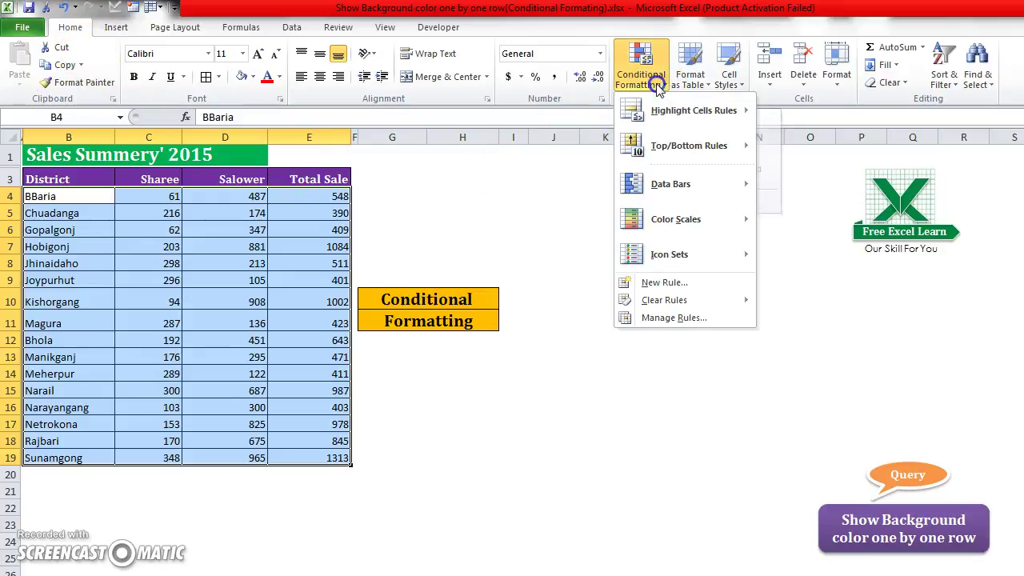
click(665, 285)
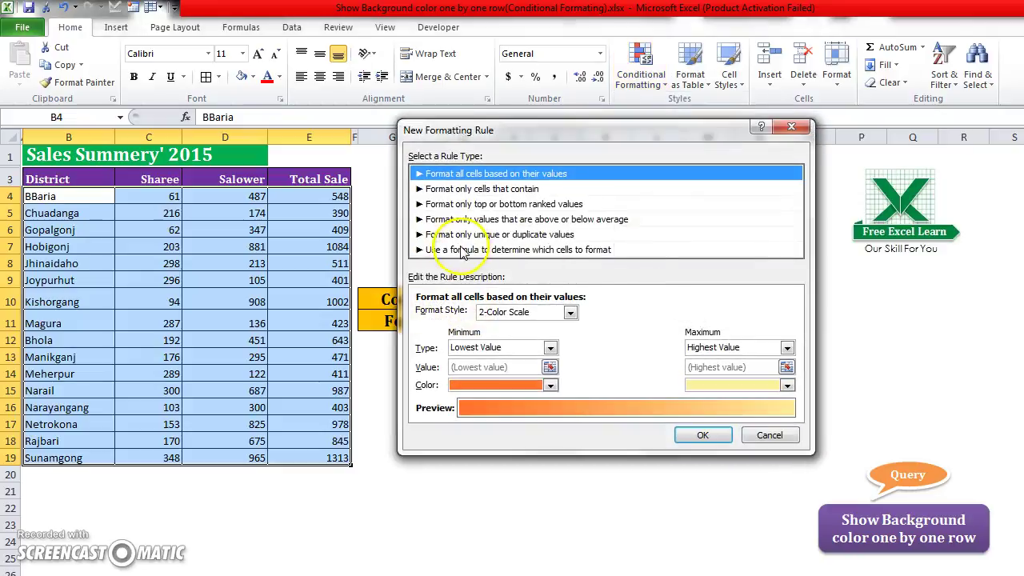
click(457, 251)
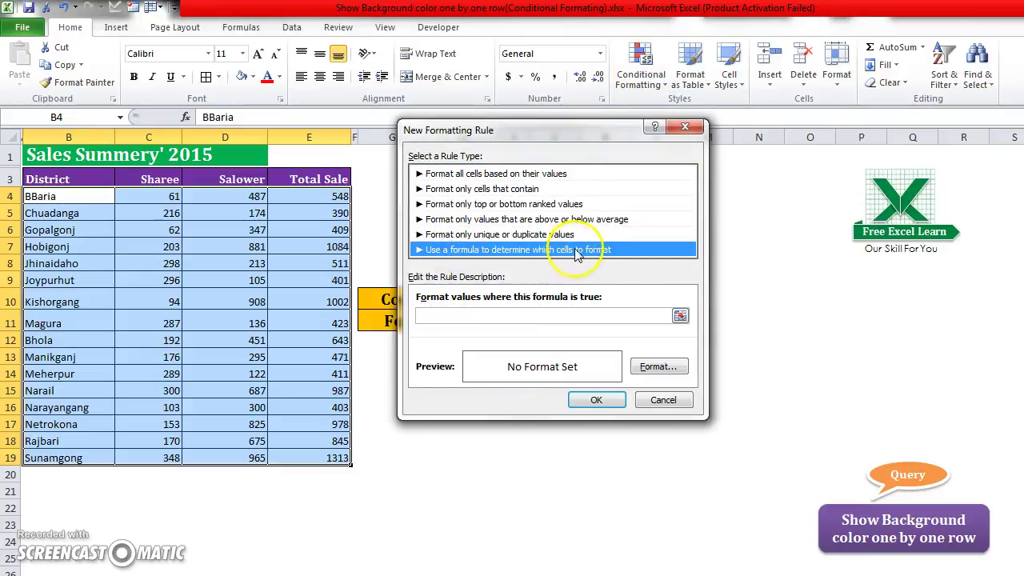
drag(580, 138, 706, 187)
click(581, 369)
click(581, 369)
text(=mod())
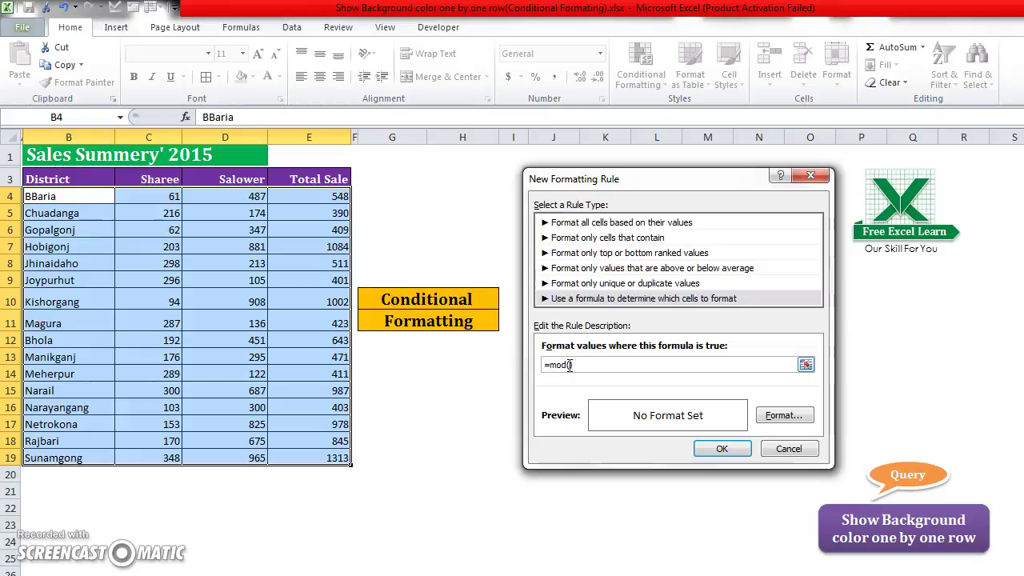
Complete the rule formula as =mod(row(),2)=1
click(568, 364)
click(622, 364)
text(1)
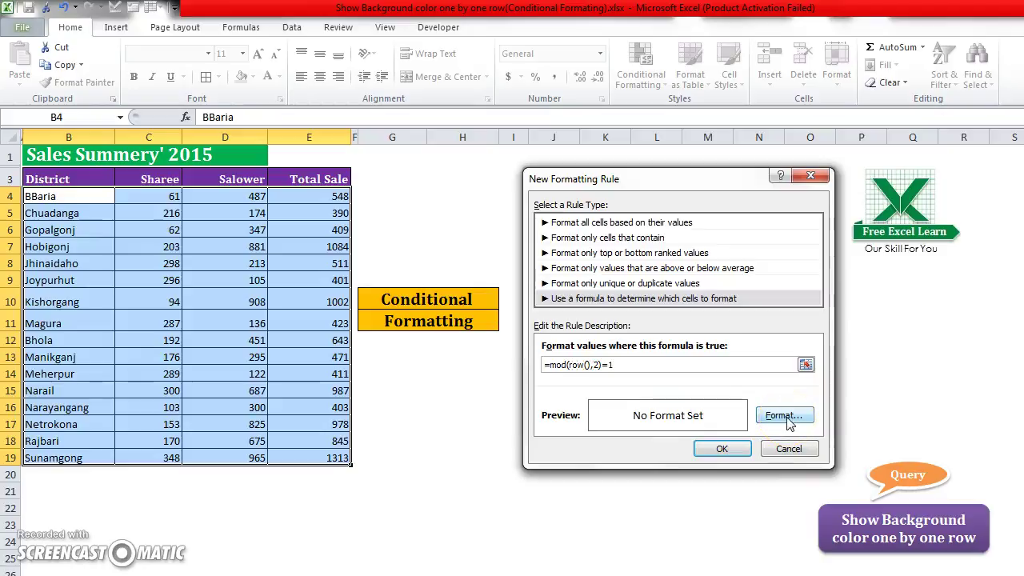
click(624, 361)
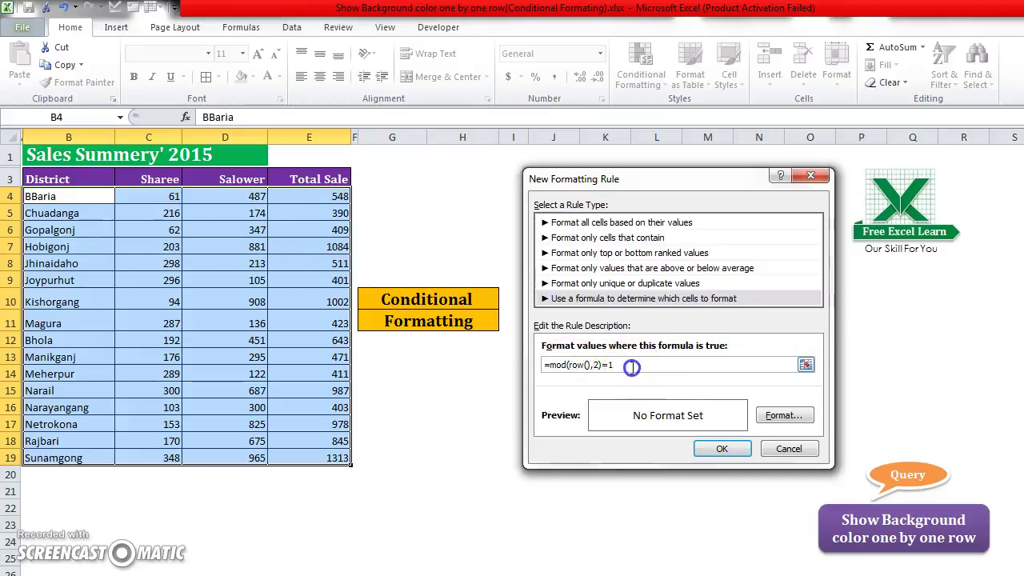
drag(632, 364, 507, 359)
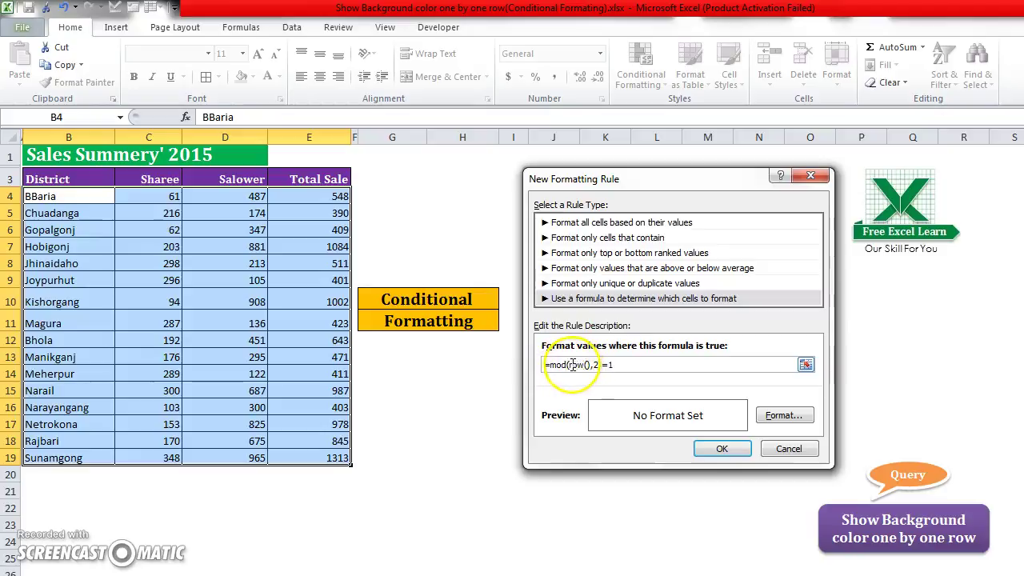
drag(569, 364, 581, 365)
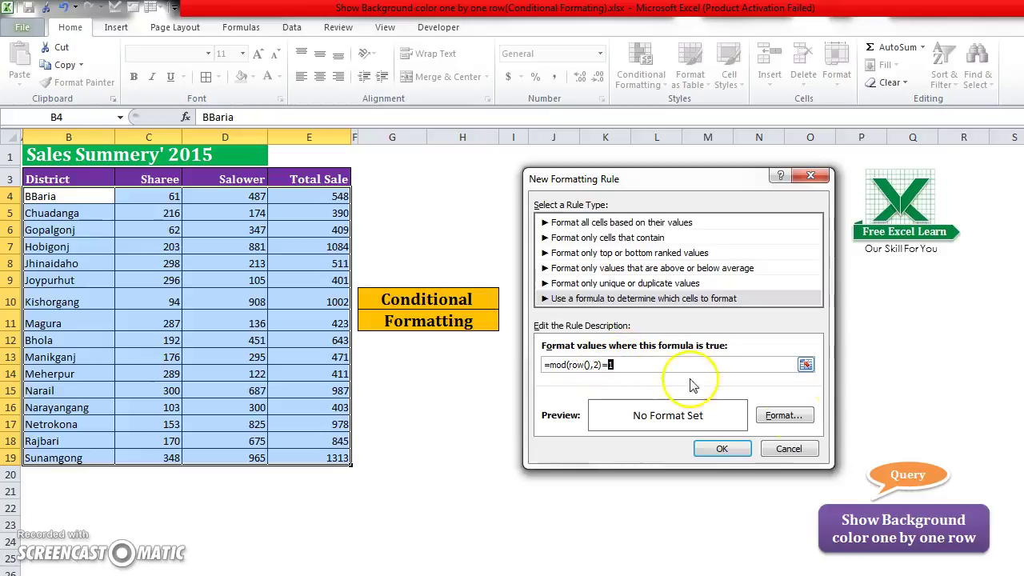
Give the rule a light blue fill format
click(786, 415)
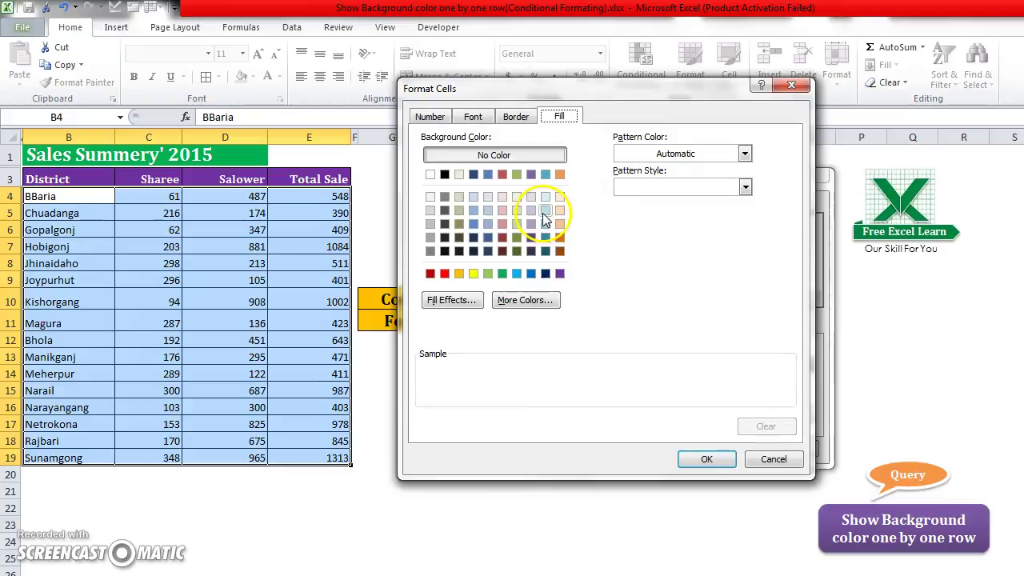
click(543, 213)
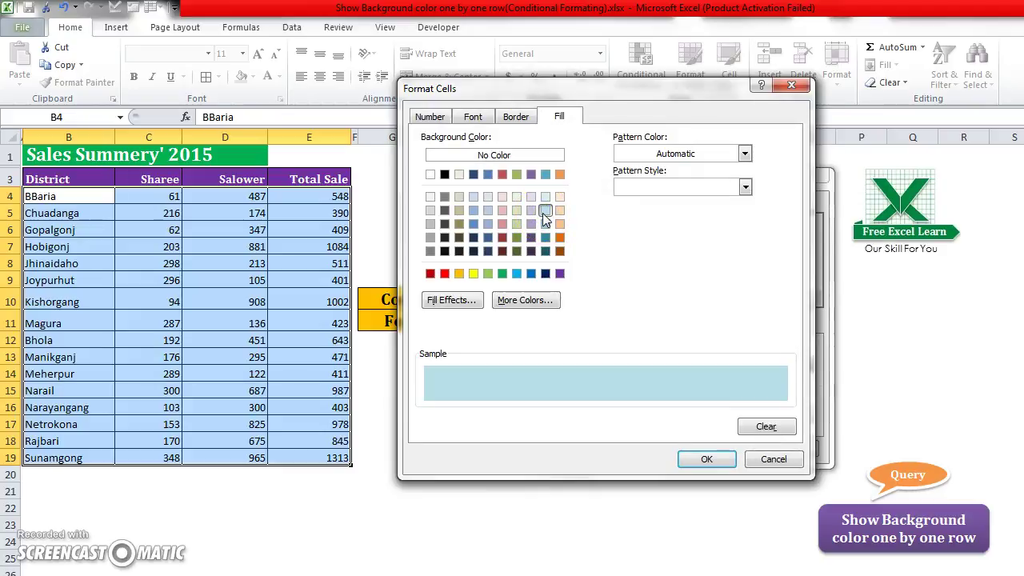
click(702, 458)
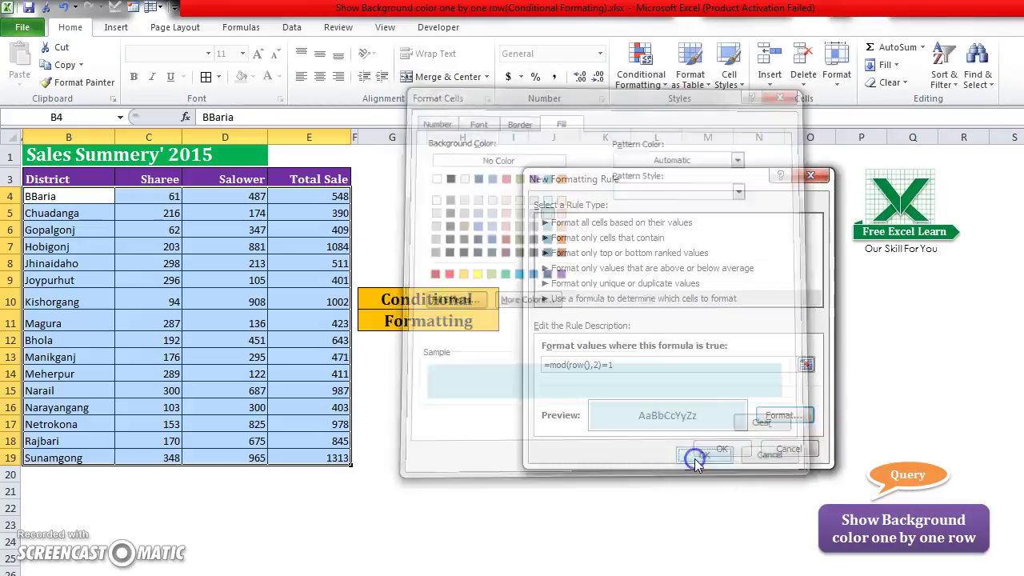
click(723, 449)
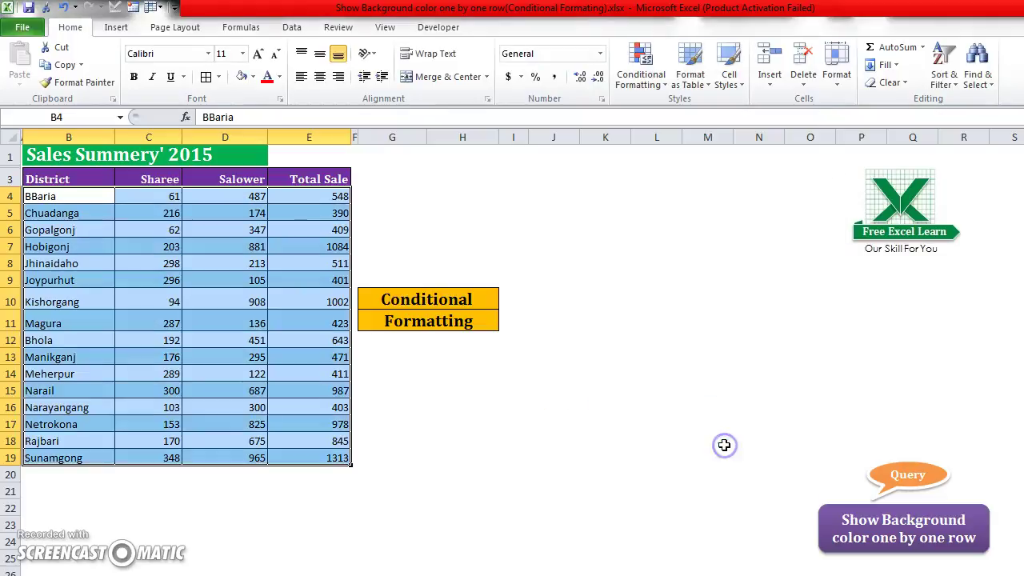
click(249, 252)
drag(56, 213, 324, 211)
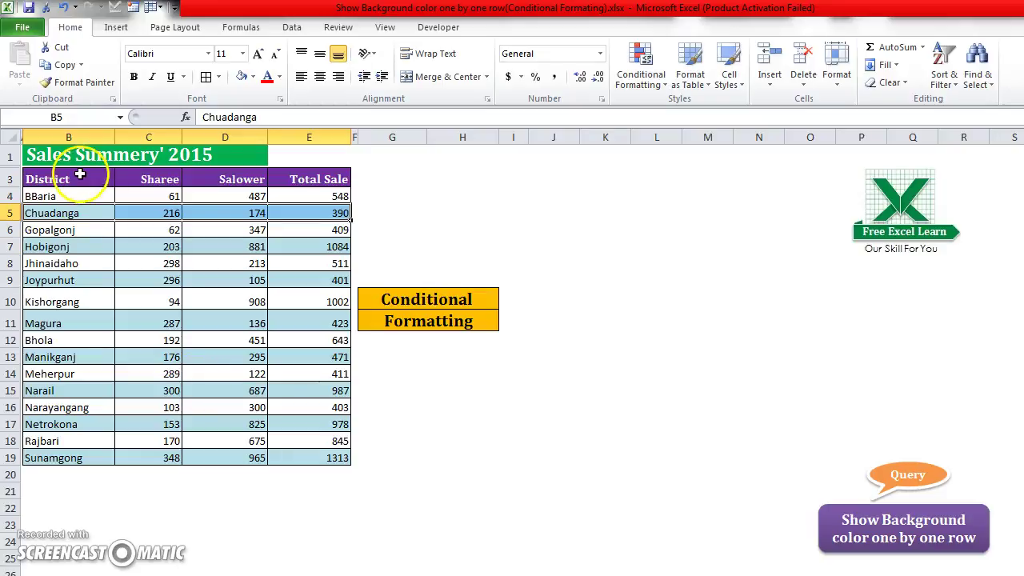
click(298, 155)
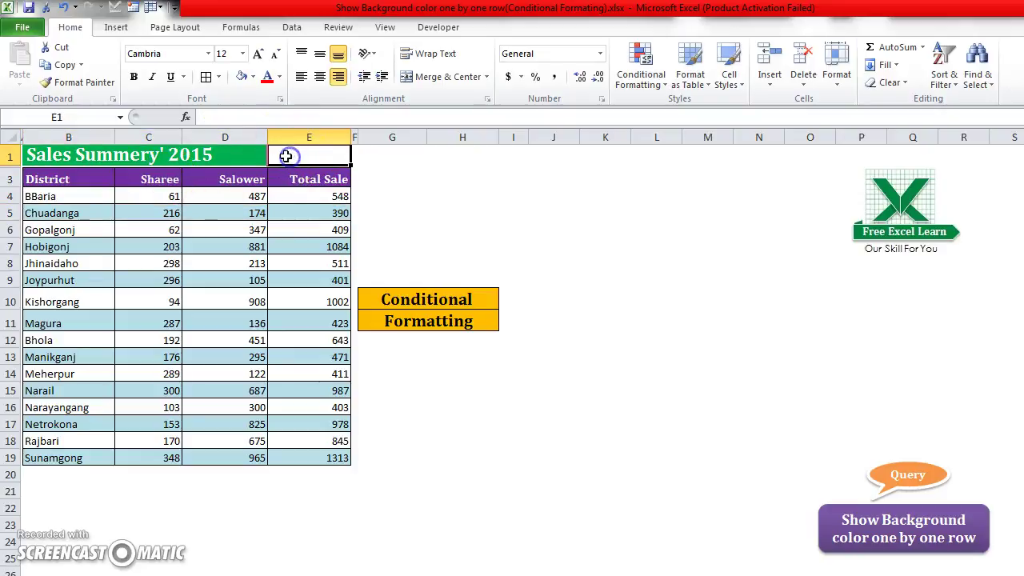
click(305, 180)
click(303, 197)
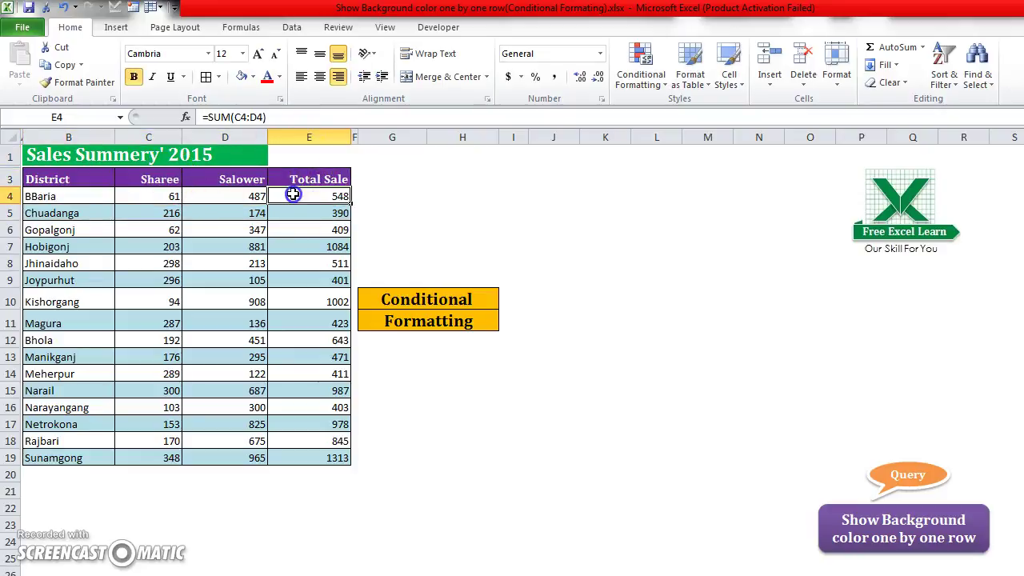
mouse_move(336, 213)
mouse_down()
mouse_move(239, 224)
mouse_move(70, 219)
mouse_up()
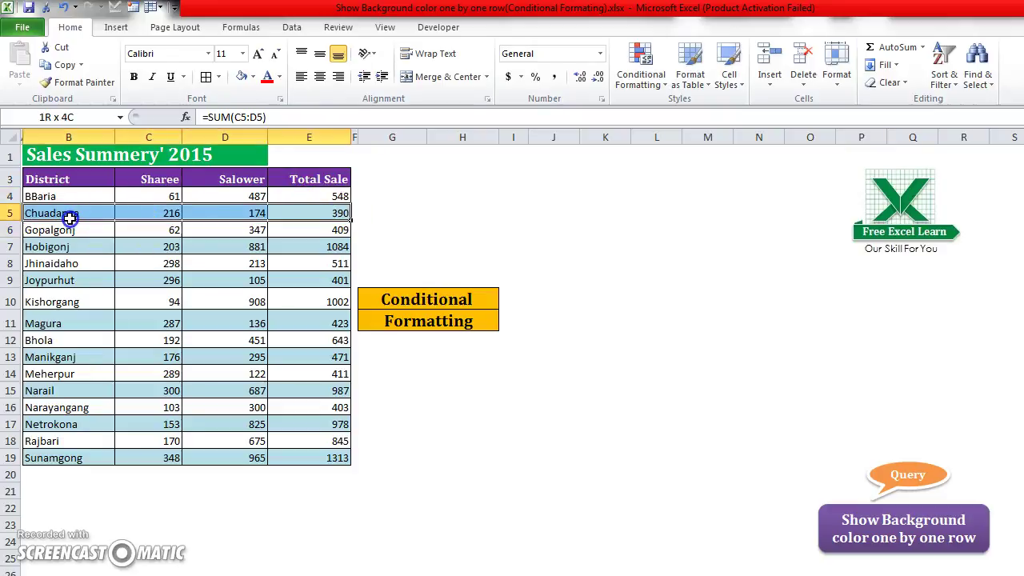
drag(307, 248, 21, 250)
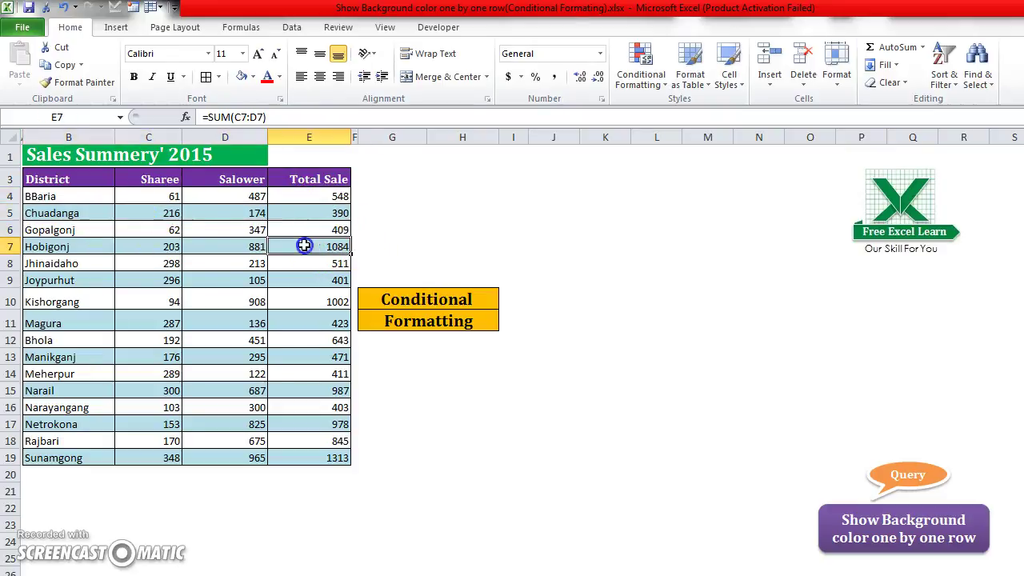
drag(332, 282, 71, 284)
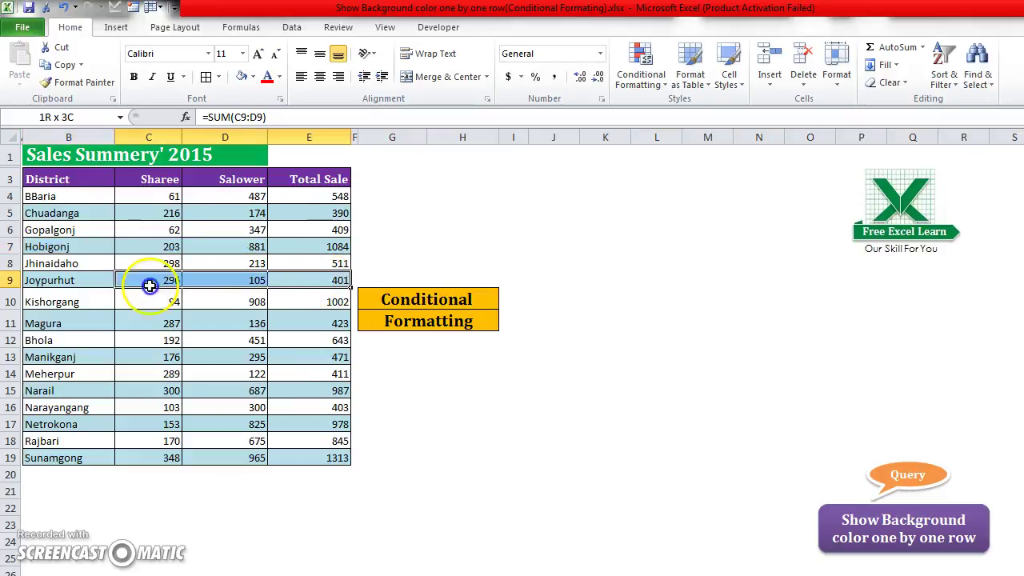
drag(339, 323, 65, 324)
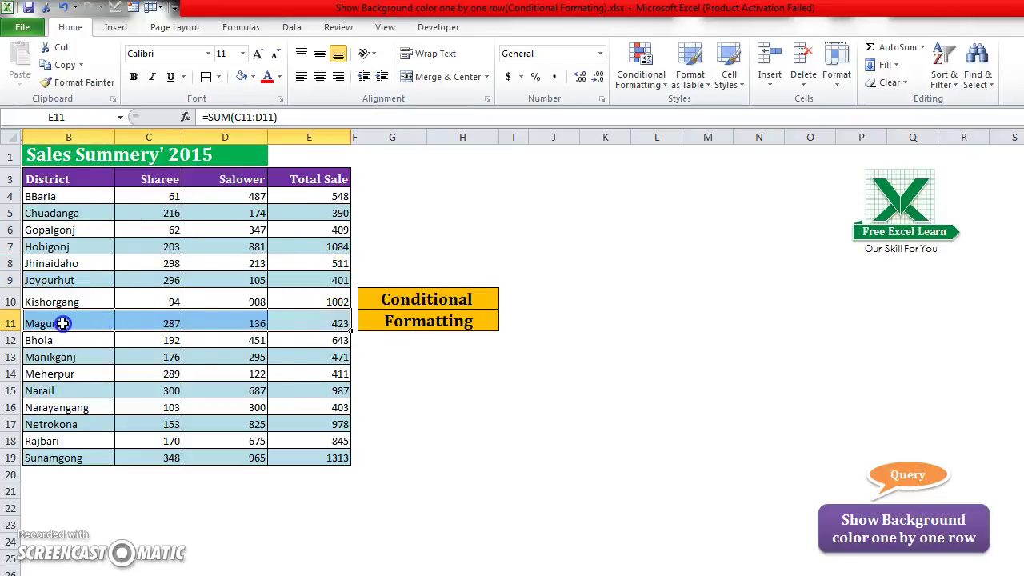
drag(341, 356, 60, 357)
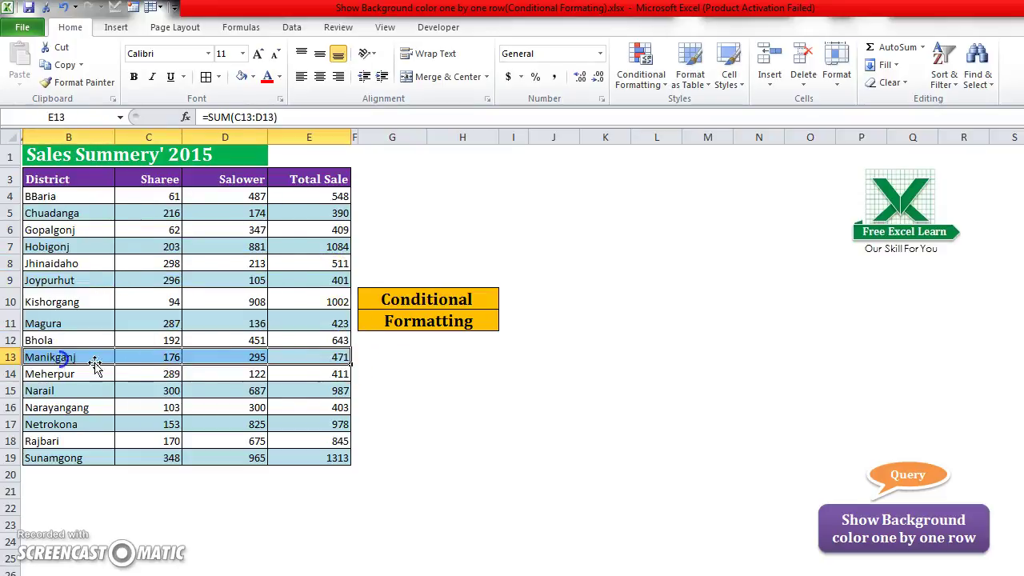
drag(320, 391, 48, 390)
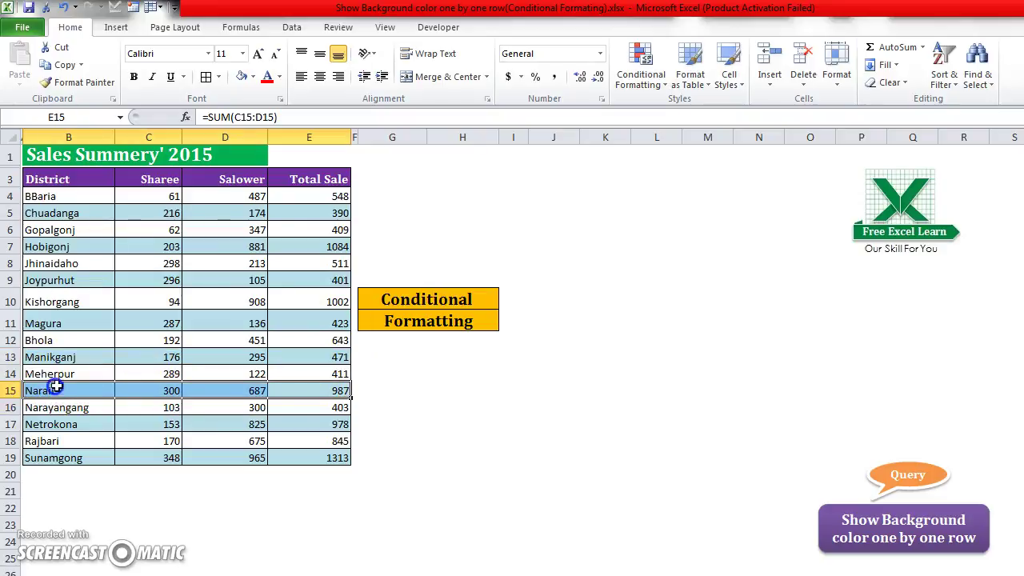